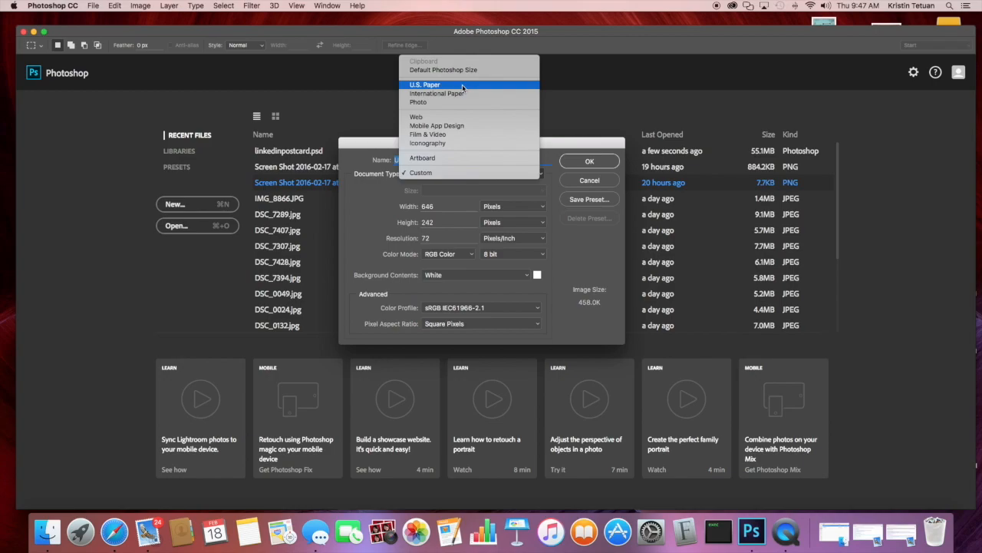
- Create a new document from the U.S. Paper preset, 5 inches wide and 7 inches high at 300 pixels/inch
{"action": "left_click", "coordinate": [462, 86]}
{"action": "left_click", "coordinate": [435, 208]}
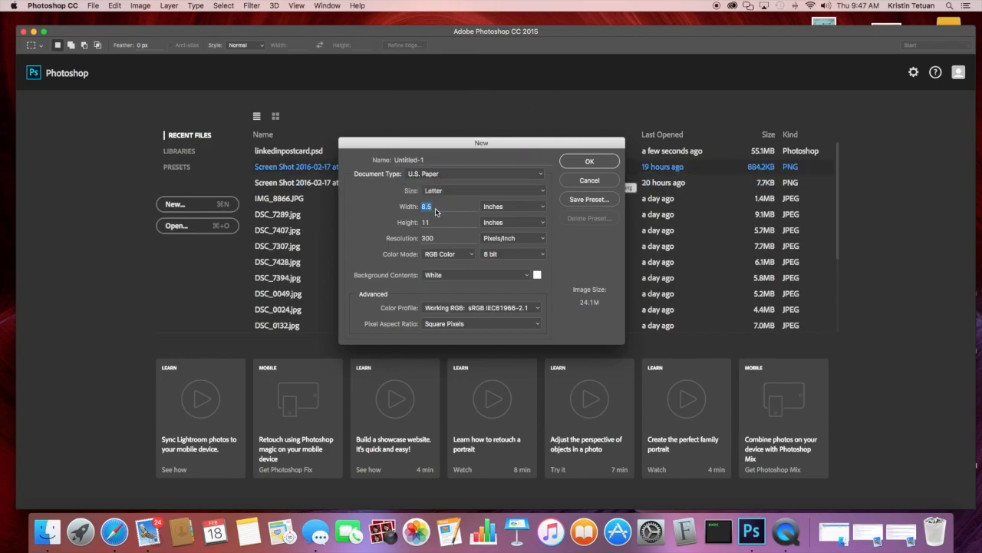
{"action": "type", "text": "5"}
{"action": "key", "text": "Tab"}
{"action": "type", "text": "7"}
{"action": "left_click", "coordinate": [451, 240]}
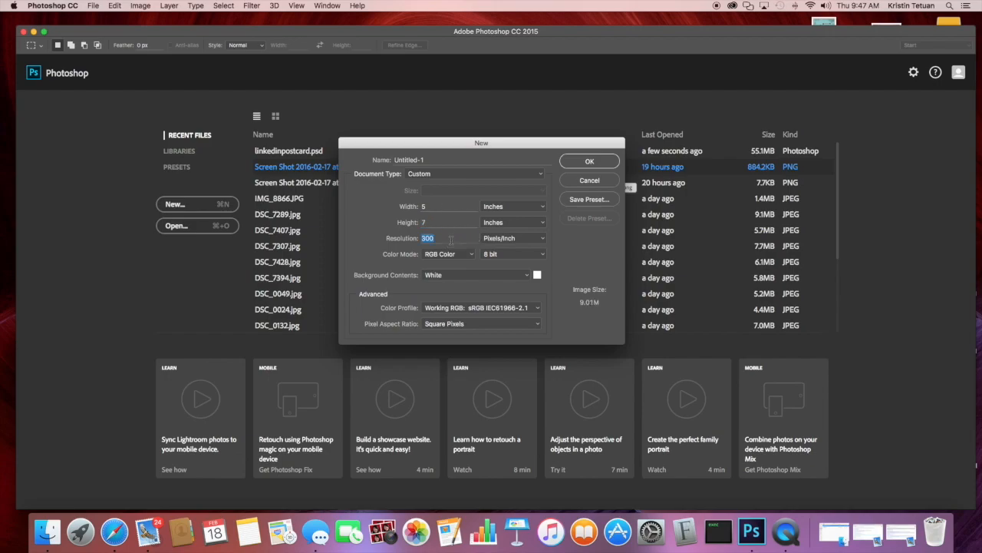
{"action": "left_click", "coordinate": [590, 162]}
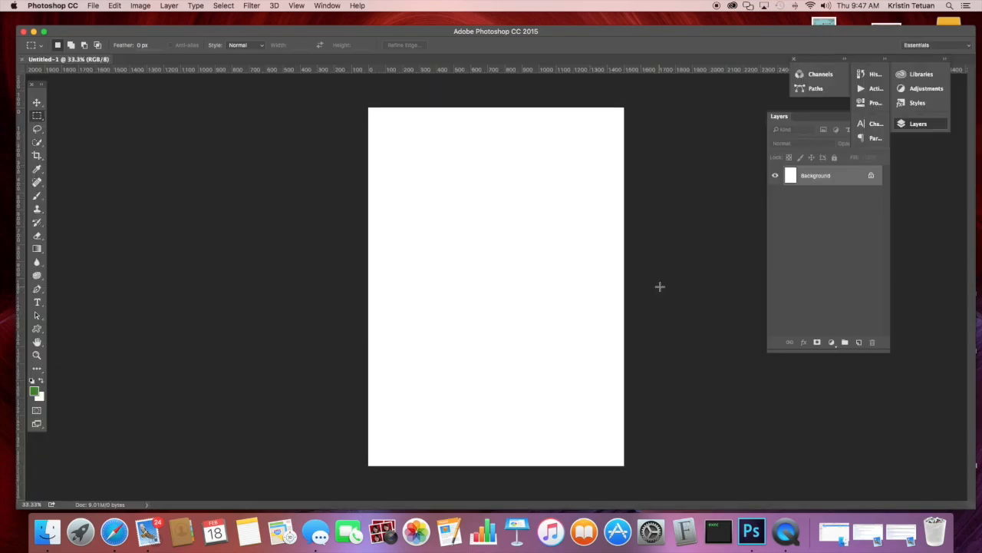
- Add a new layer above the Background and activate the Custom Shape tool
{"action": "left_click", "coordinate": [859, 342]}
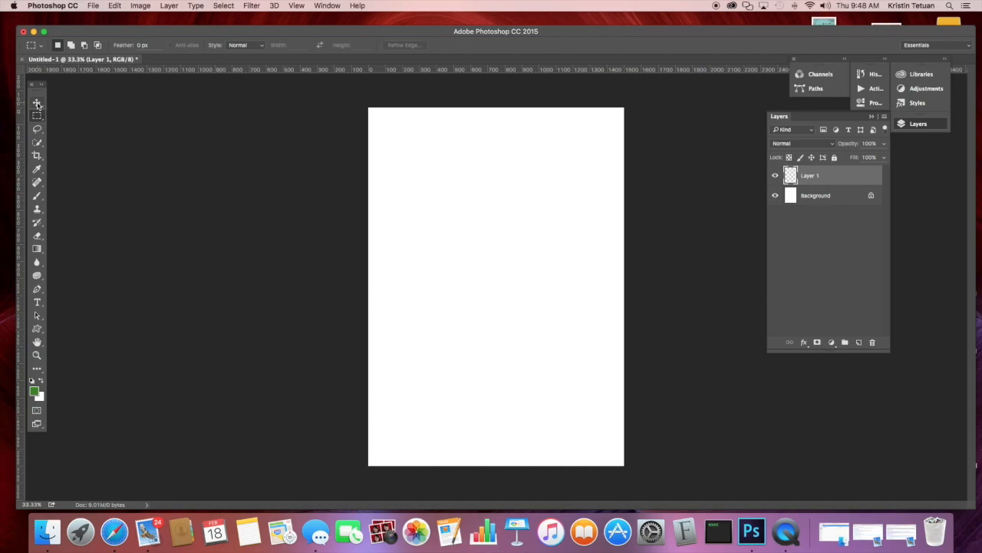
{"action": "left_click", "coordinate": [37, 330]}
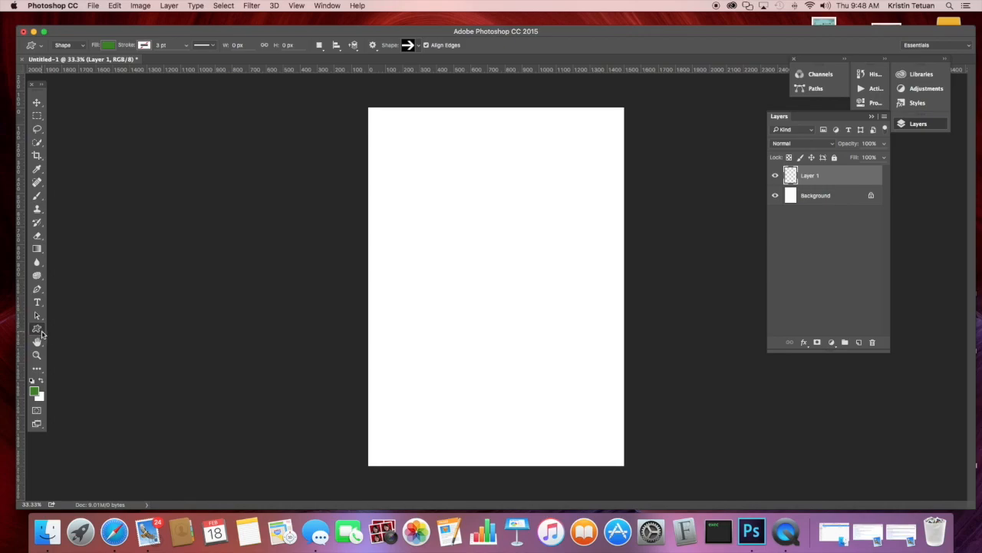
{"action": "left_click", "coordinate": [41, 330]}
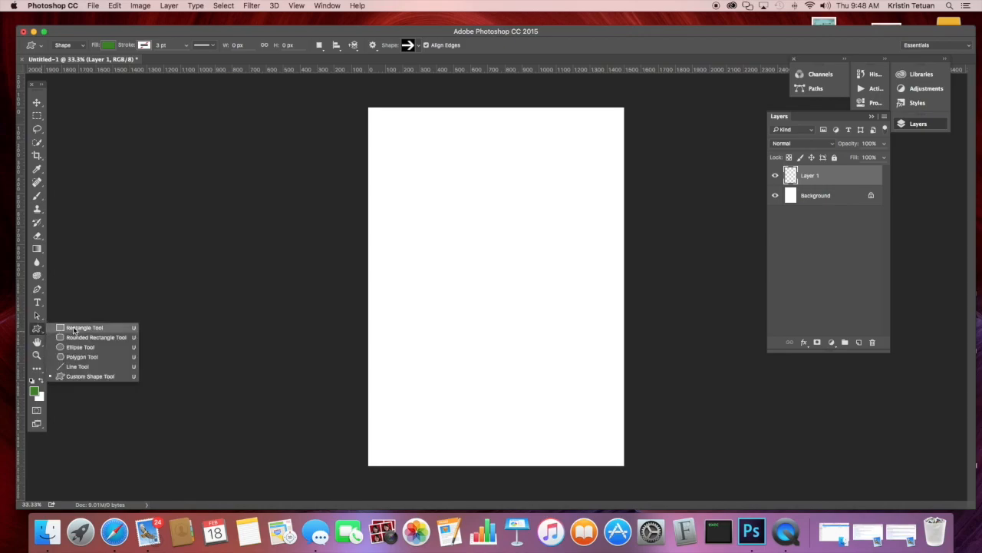
{"action": "left_click", "coordinate": [73, 328]}
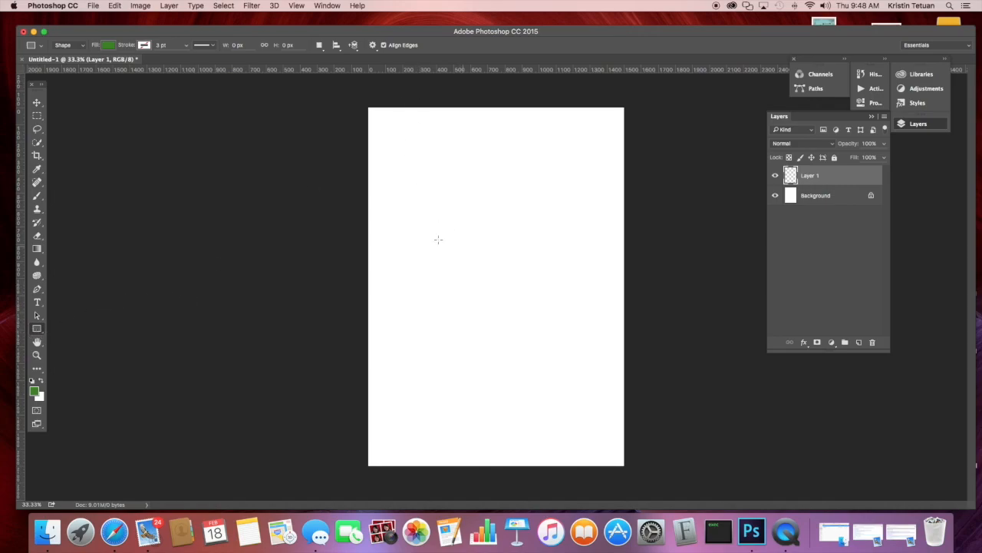
{"action": "left_click_drag", "start_coordinate": [43, 327], "coordinate": [80, 376]}
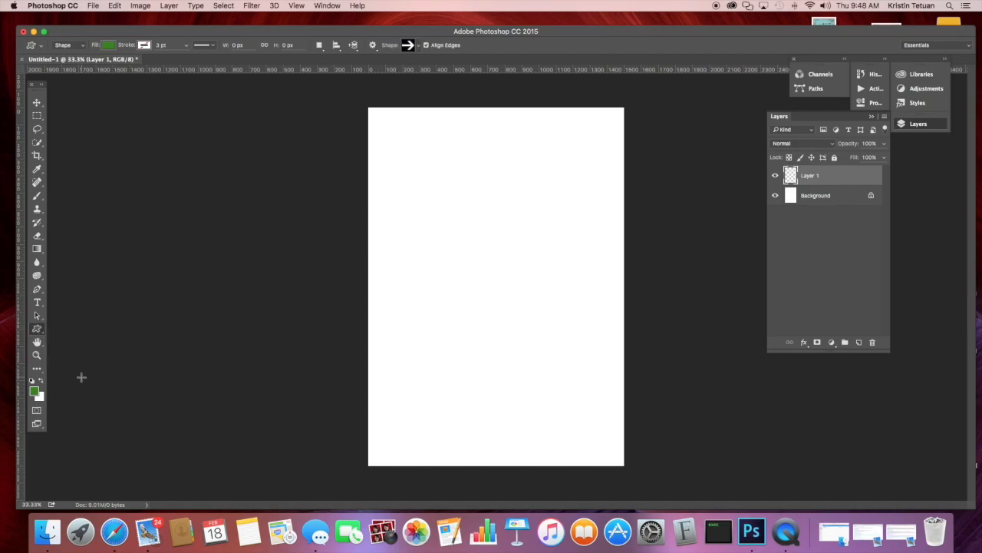
- Replace the available custom shapes with the Shapes set
{"action": "left_click", "coordinate": [418, 47]}
{"action": "left_click", "coordinate": [467, 64]}
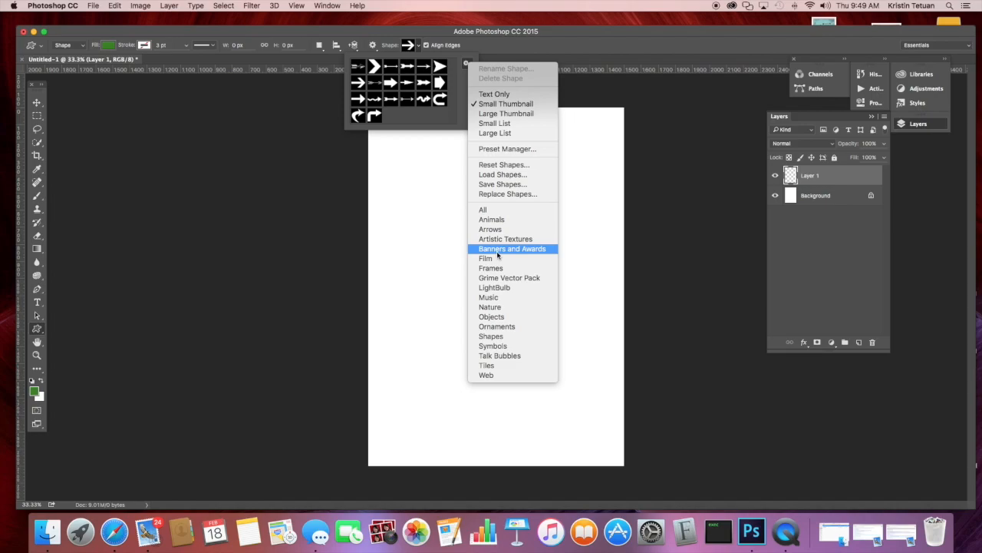
{"action": "left_click", "coordinate": [496, 337]}
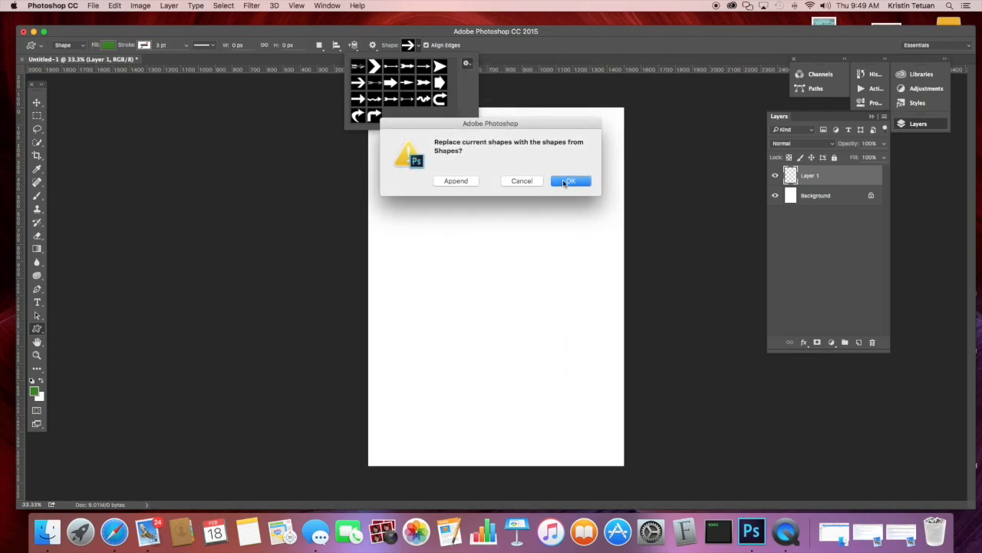
{"action": "left_click", "coordinate": [562, 180]}
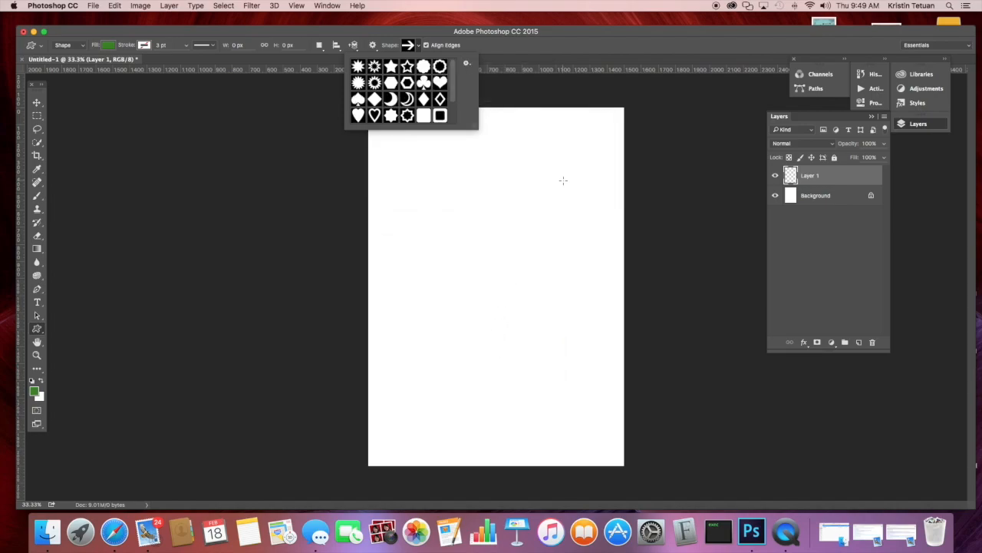
- Draw a solid scalloped circle about 669 by 690 px on the page using the custom shape
{"action": "left_click", "coordinate": [424, 68]}
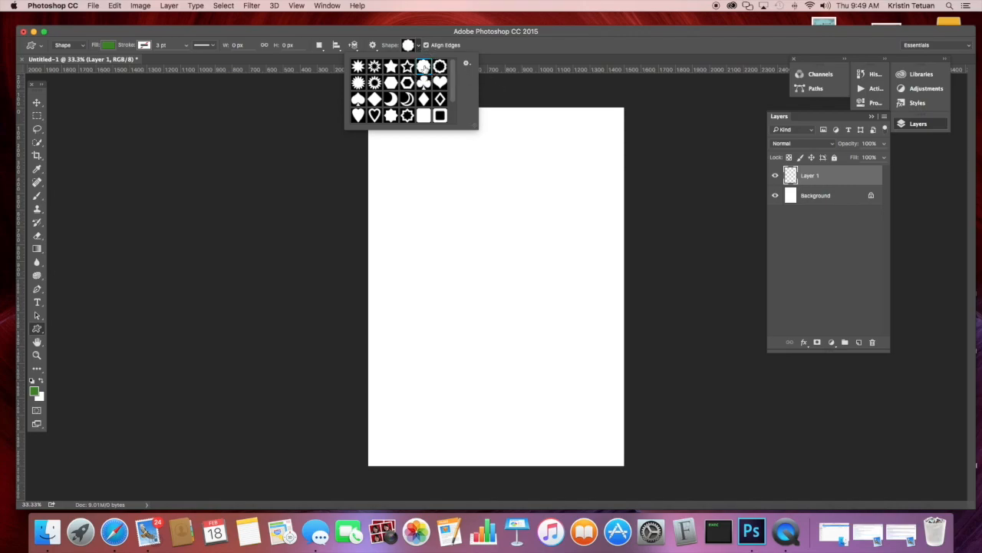
{"action": "left_click", "coordinate": [480, 204]}
{"action": "left_click_drag", "start_coordinate": [480, 204], "coordinate": [607, 322]}
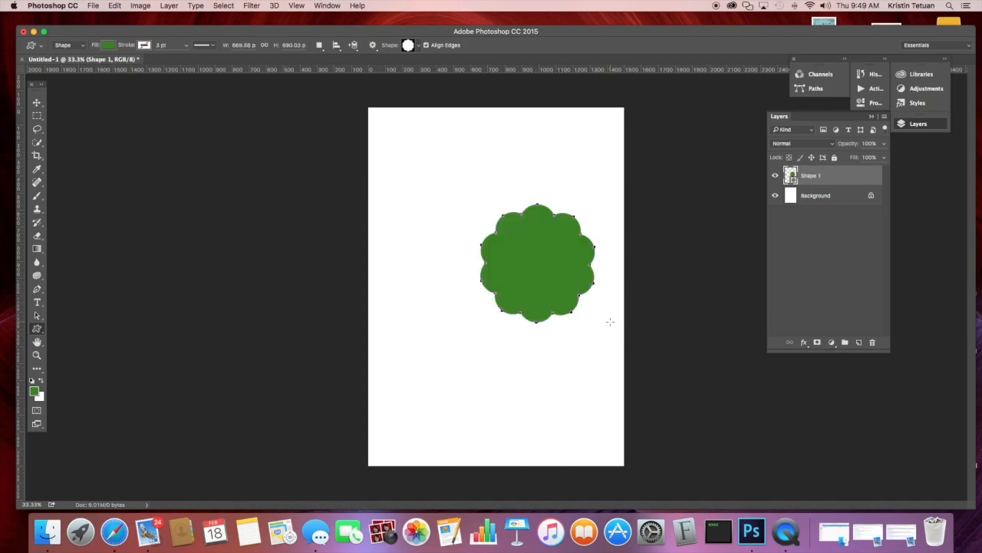
- Move the green scalloped shape to just above the middle of the page, centered horizontally by eye
{"action": "left_click", "coordinate": [838, 201]}
{"action": "key", "text": "v"}
{"action": "left_click_drag", "start_coordinate": [549, 265], "coordinate": [538, 209]}
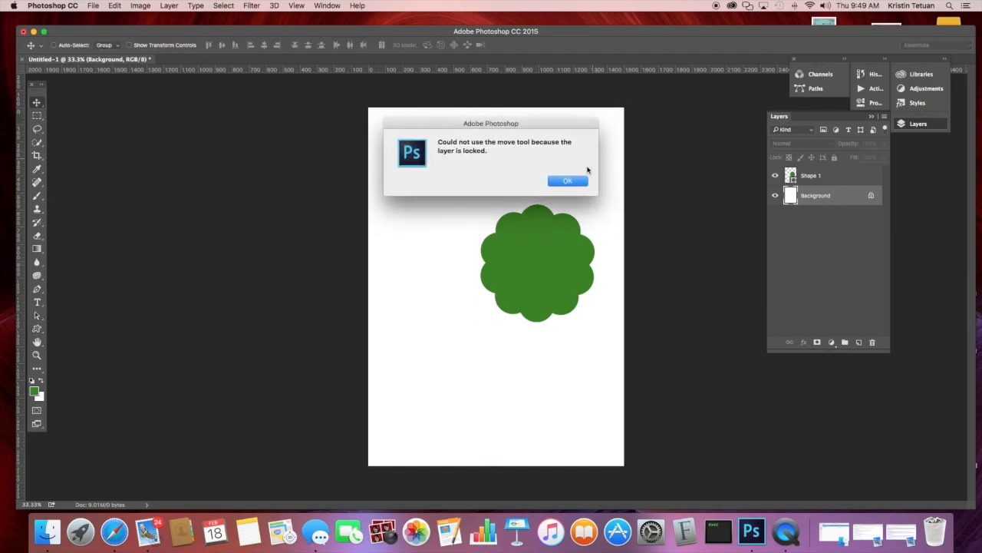
{"action": "left_click", "coordinate": [568, 180]}
{"action": "left_click", "coordinate": [837, 175]}
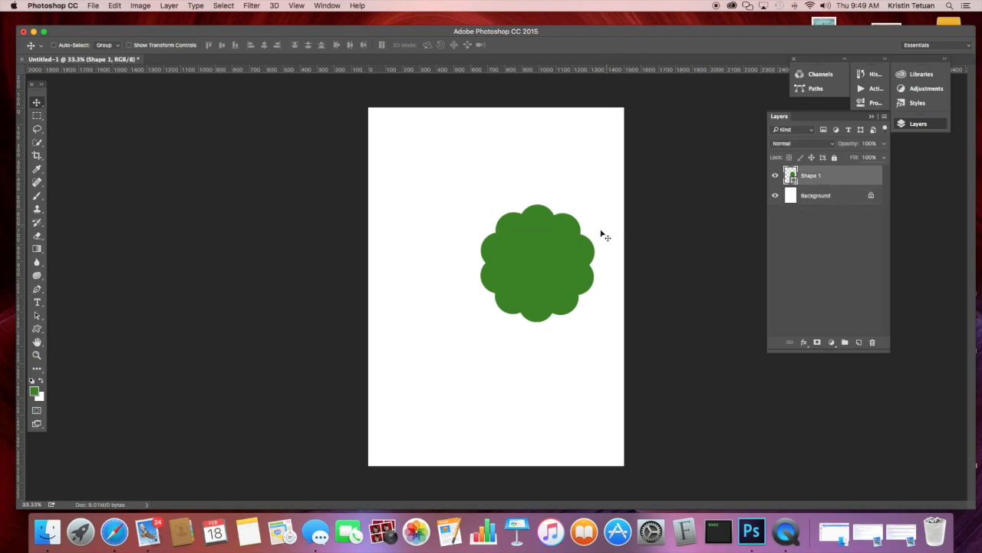
{"action": "left_click_drag", "start_coordinate": [544, 276], "coordinate": [501, 246]}
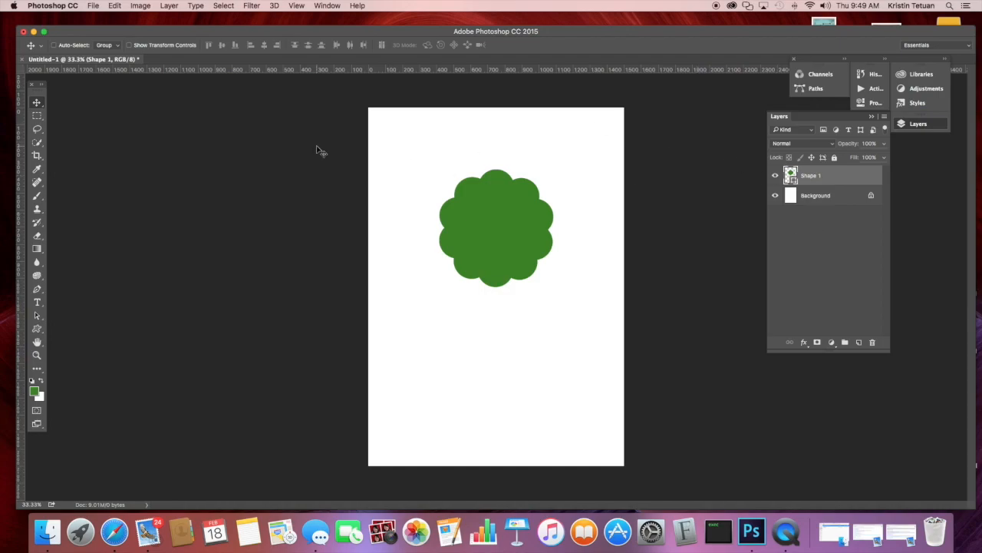
{"action": "left_click_drag", "start_coordinate": [478, 241], "coordinate": [484, 279]}
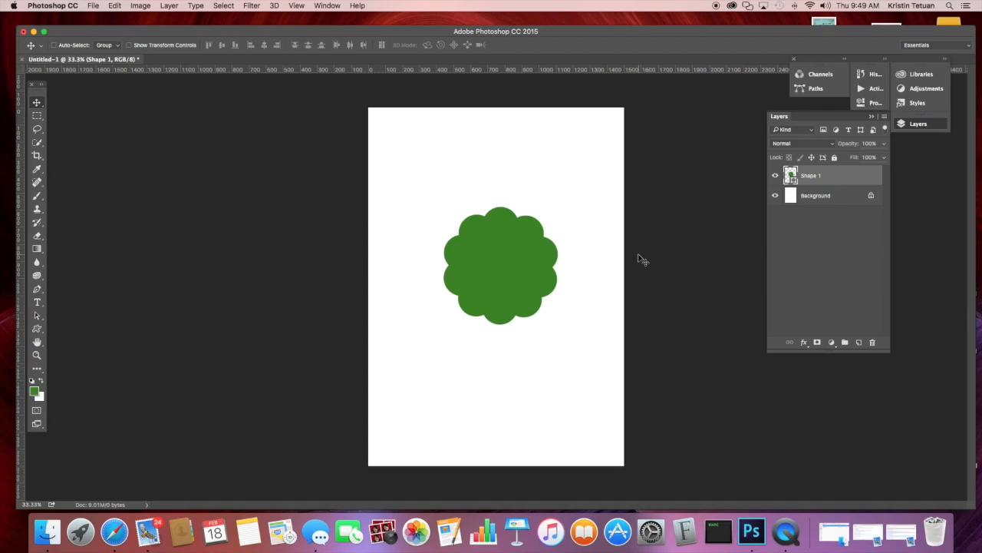
- Place DSC_0913.jpg as an embedded image from the February 2016 portrait subfolder of 2015 Studio Stuff, keeping its default size
{"action": "left_click", "coordinate": [92, 6]}
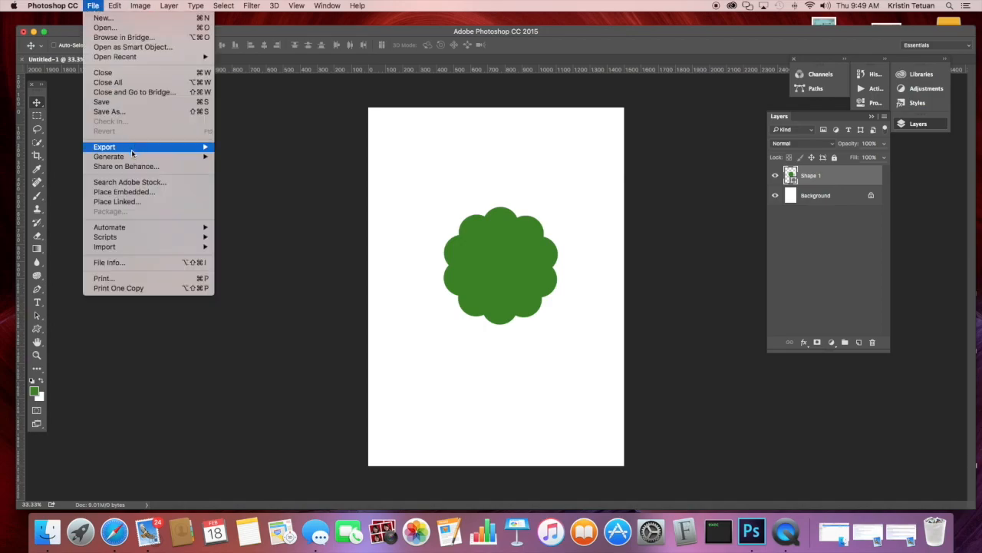
{"action": "left_click", "coordinate": [137, 193]}
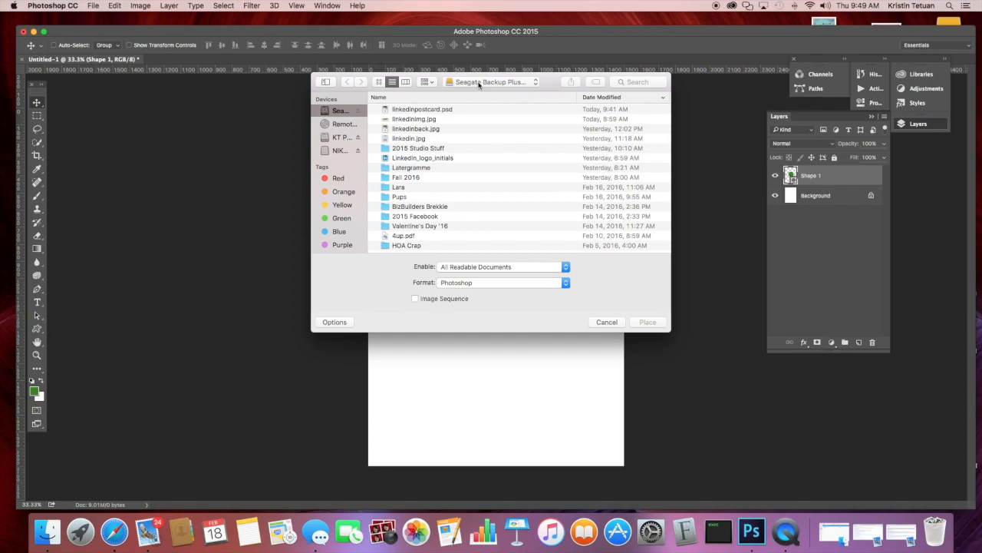
{"action": "left_click", "coordinate": [424, 150]}
{"action": "double_click", "coordinate": [424, 149]}
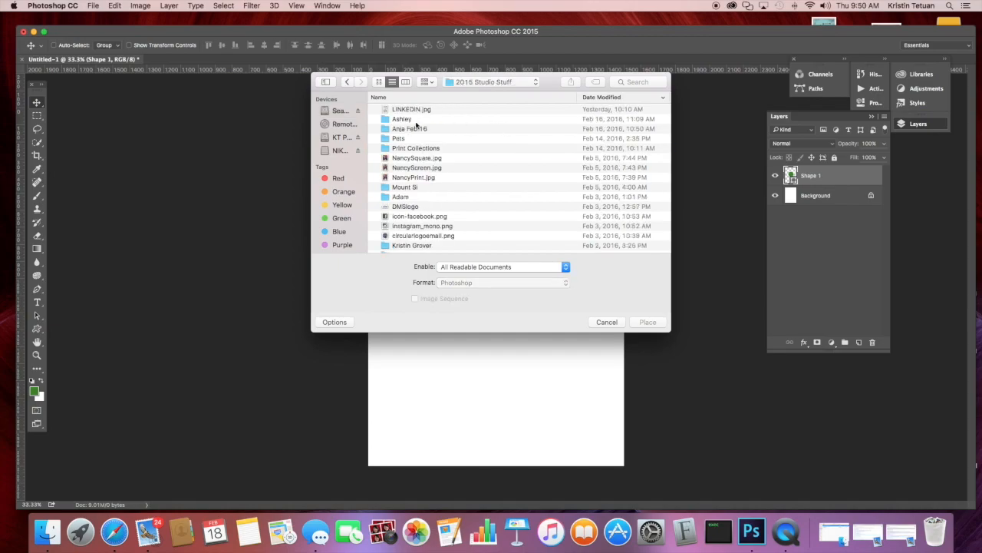
{"action": "double_click", "coordinate": [412, 129]}
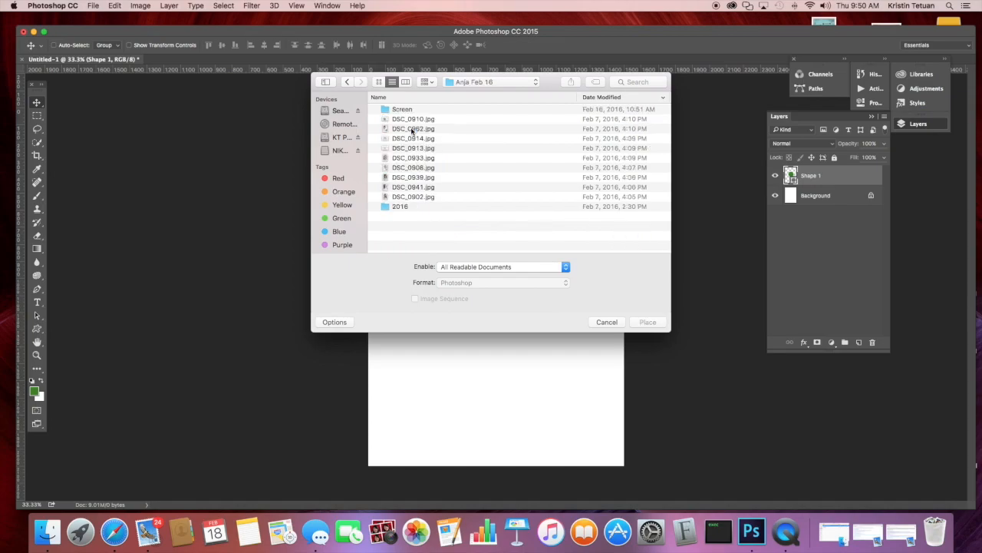
{"action": "left_click", "coordinate": [378, 83]}
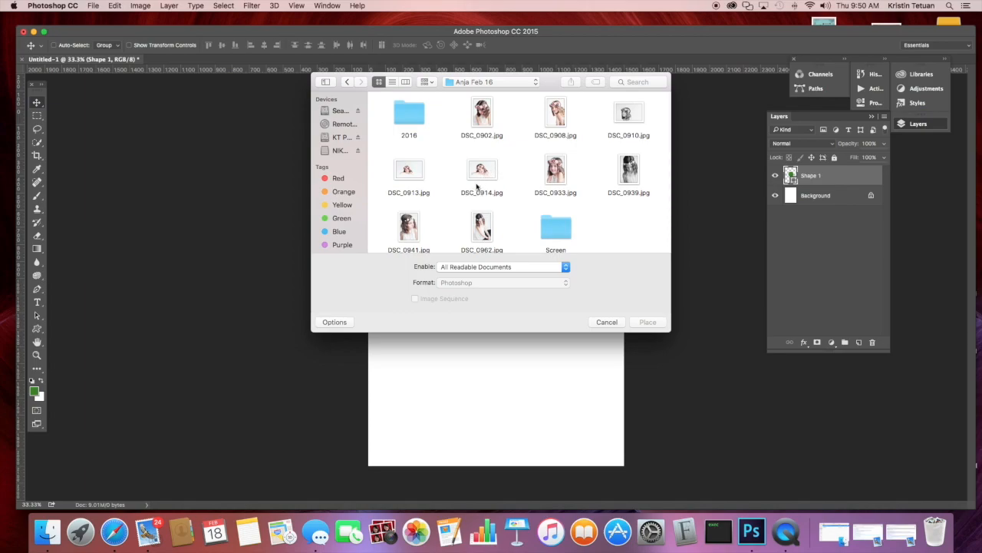
{"action": "left_click", "coordinate": [412, 172]}
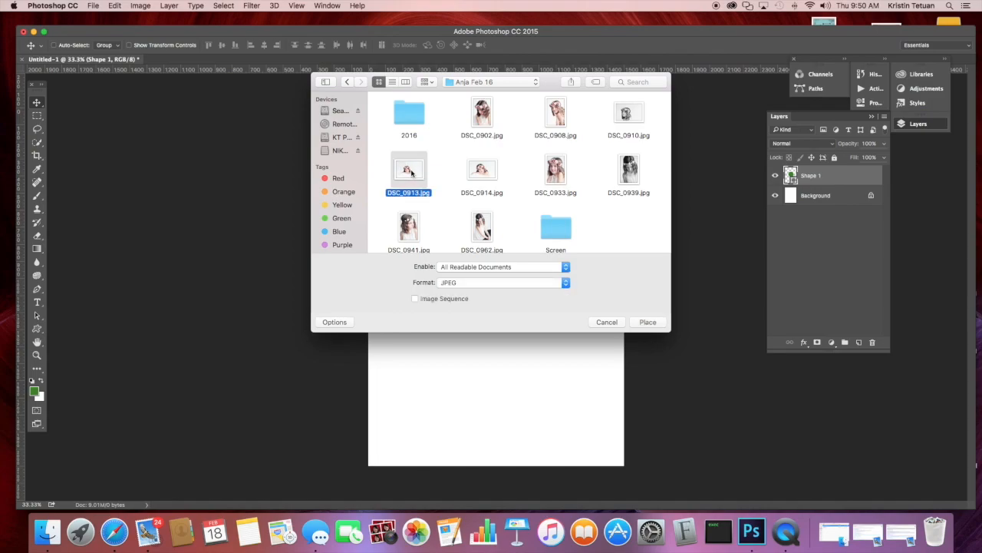
{"action": "double_click", "coordinate": [412, 173]}
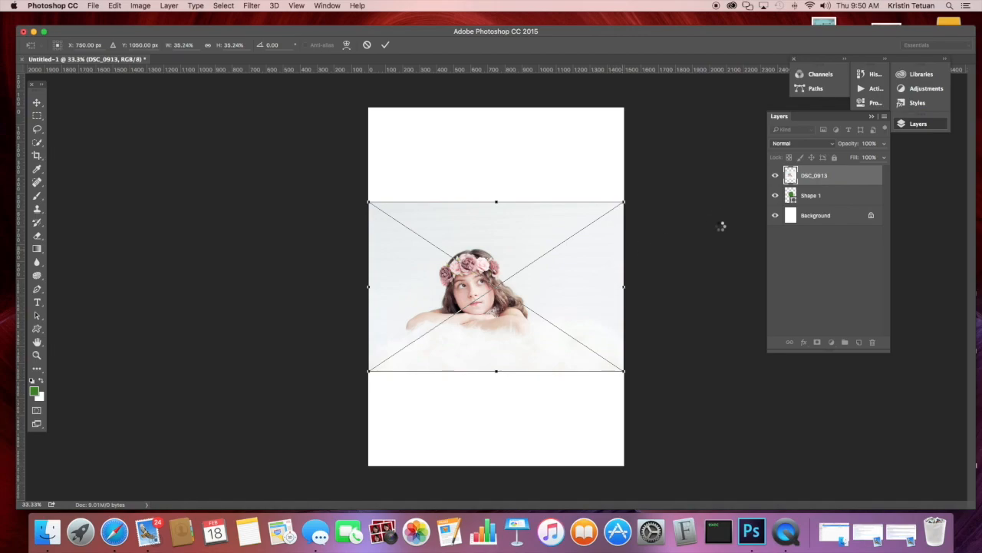
{"action": "key", "text": "Return"}
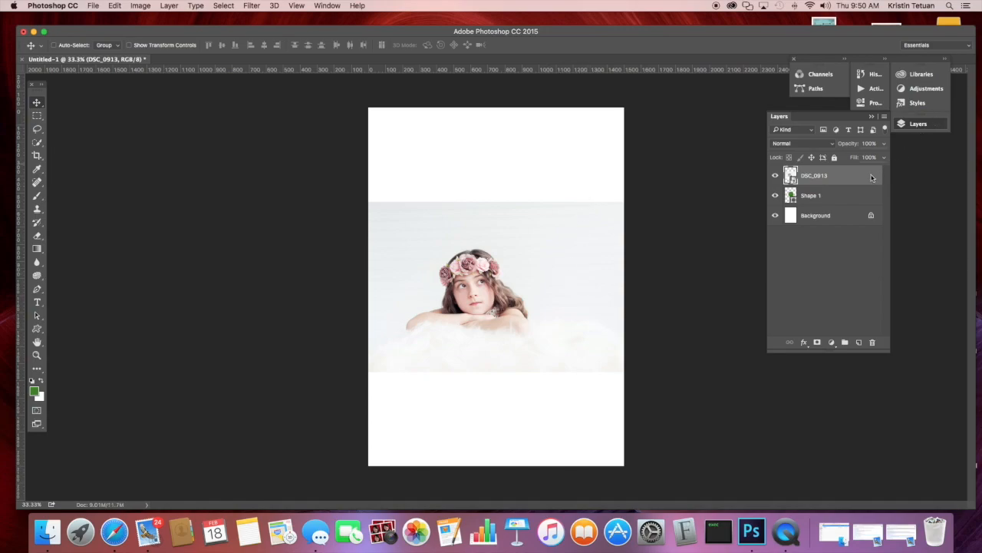
- Clip the DSC_0913 photo to the scalloped shape with a clipping mask and shift it so the girl's face is centered inside
{"action": "right_click", "coordinate": [827, 177]}
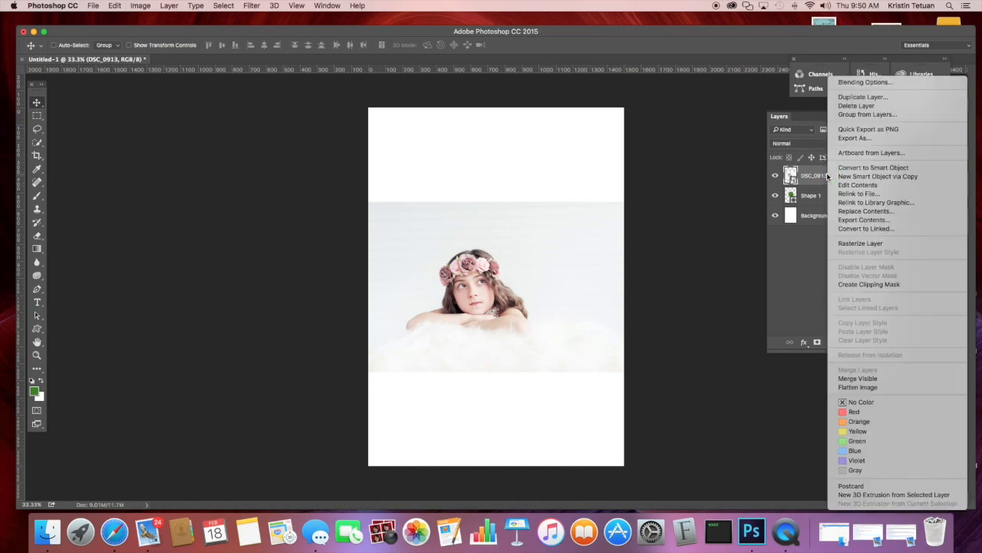
{"action": "left_click", "coordinate": [844, 284]}
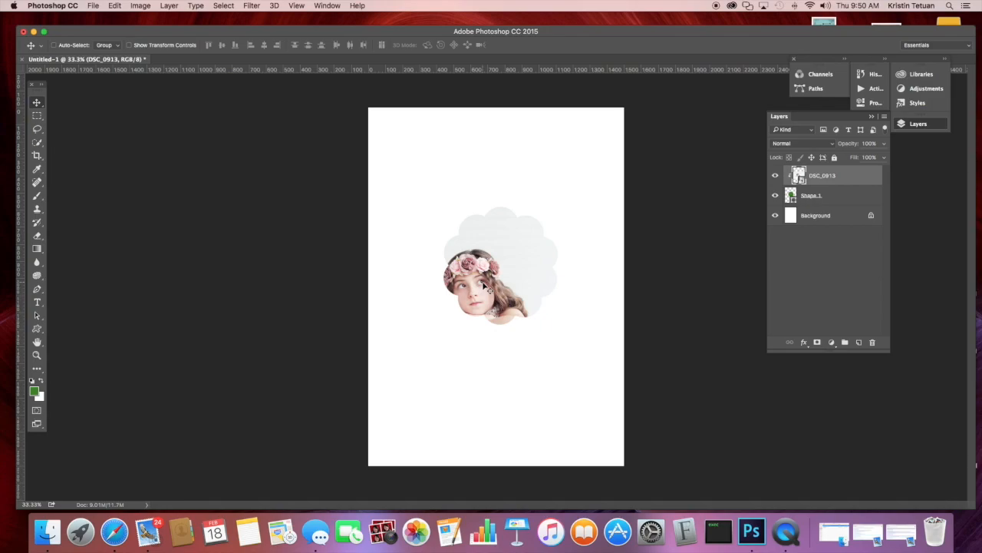
{"action": "left_click_drag", "start_coordinate": [496, 292], "coordinate": [522, 266]}
{"action": "key", "text": "cmd+t"}
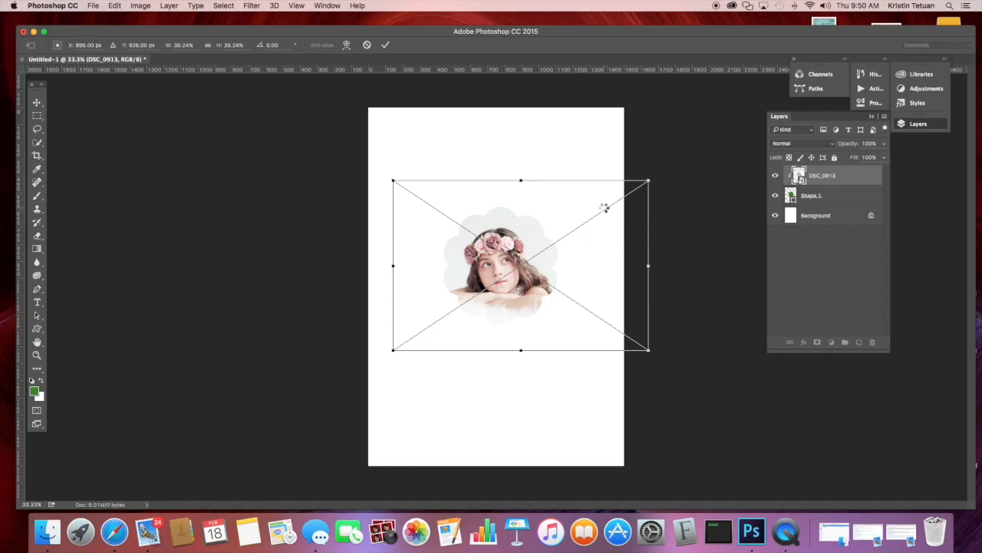
{"action": "key", "text": "Return"}
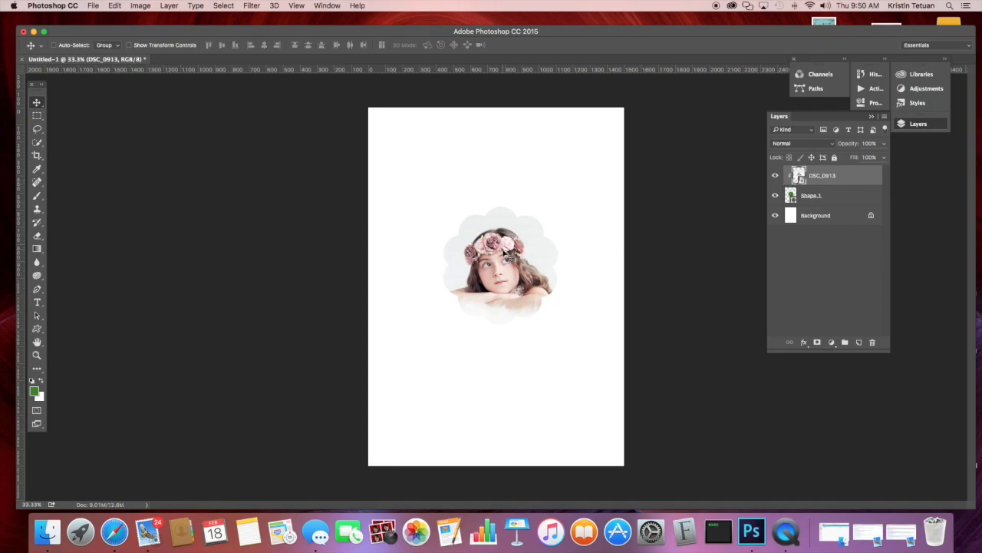
{"action": "right_click", "coordinate": [506, 256]}
{"action": "left_click", "coordinate": [479, 229]}
{"action": "right_click", "coordinate": [818, 178]}
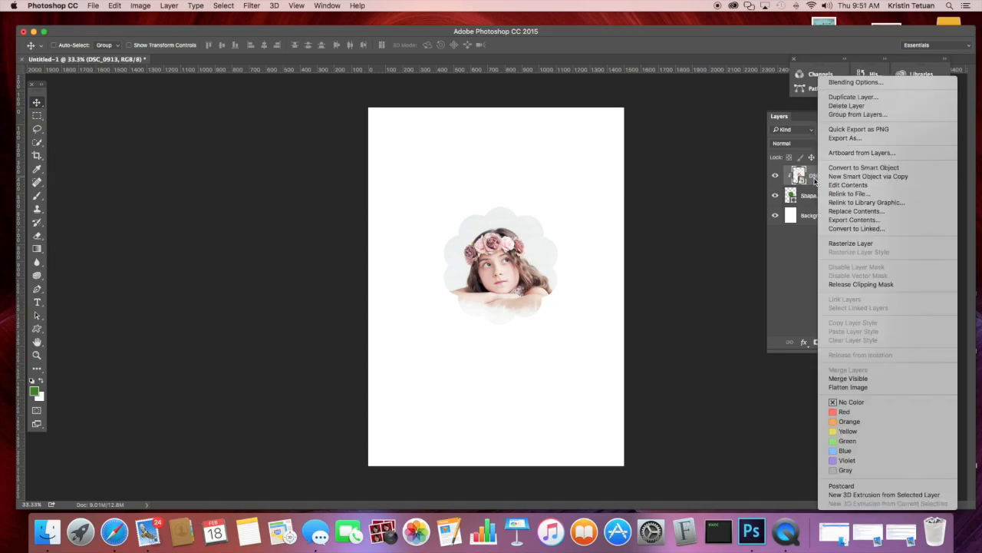
{"action": "left_click", "coordinate": [815, 181]}
{"action": "right_click", "coordinate": [811, 179]}
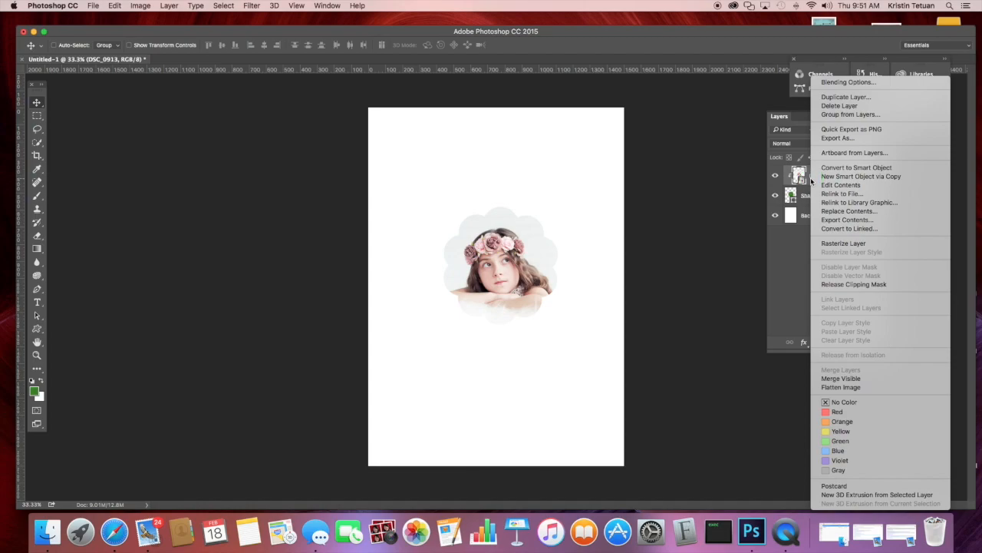
{"action": "left_click", "coordinate": [809, 182]}
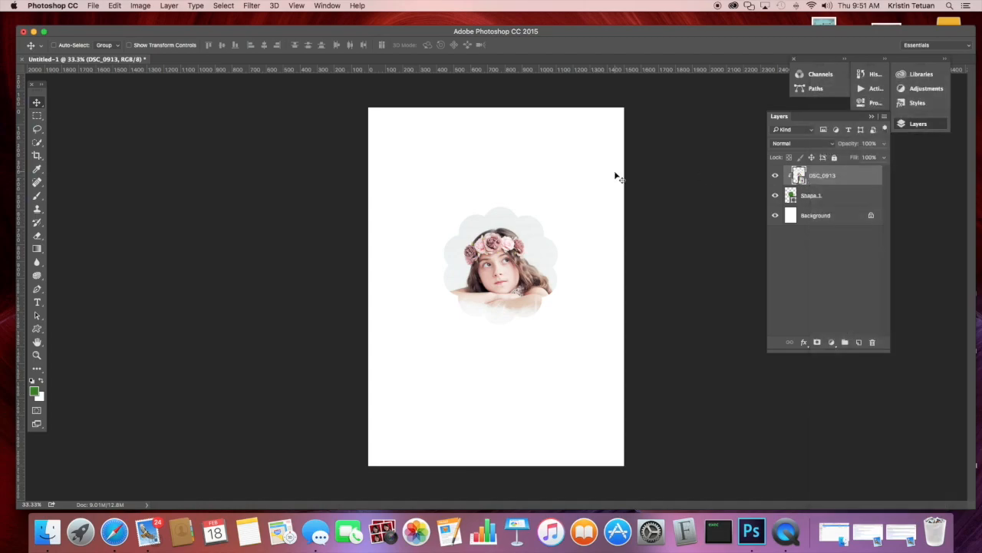
- Scale the clipped DSC_0913 photo down proportionally to about 25% and shift it so the girl sits centered inside the scalloped shape
{"action": "key", "text": "super+t"}
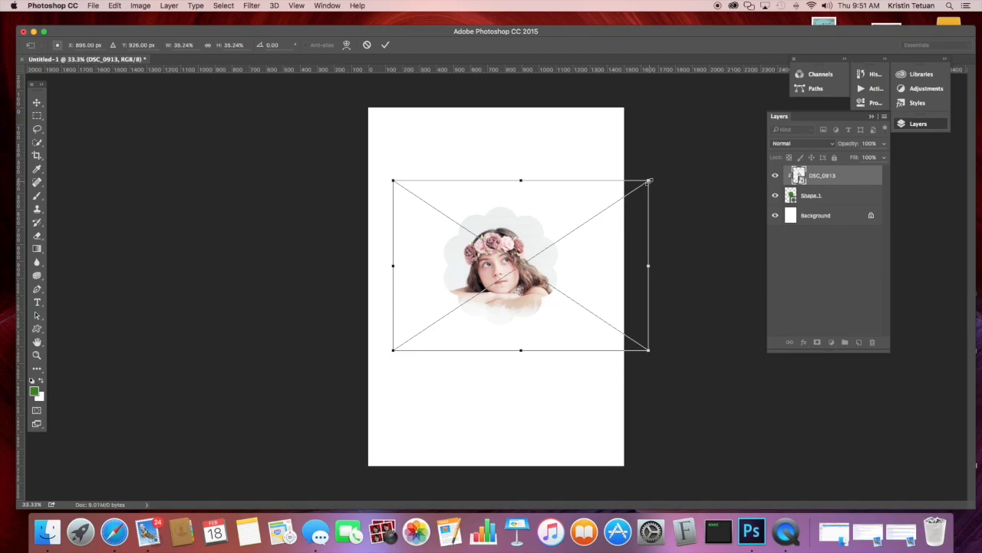
{"action": "left_click", "coordinate": [649, 181]}
{"action": "left_click_drag", "start_coordinate": [648, 181], "coordinate": [612, 208]}
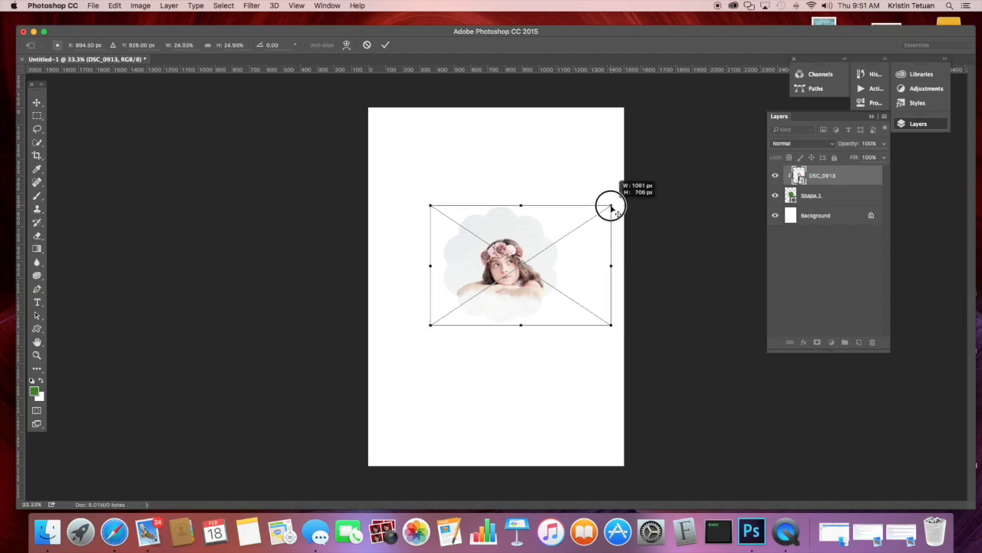
{"action": "left_click_drag", "start_coordinate": [612, 208], "coordinate": [612, 207]}
{"action": "left_click_drag", "start_coordinate": [533, 276], "coordinate": [524, 276]}
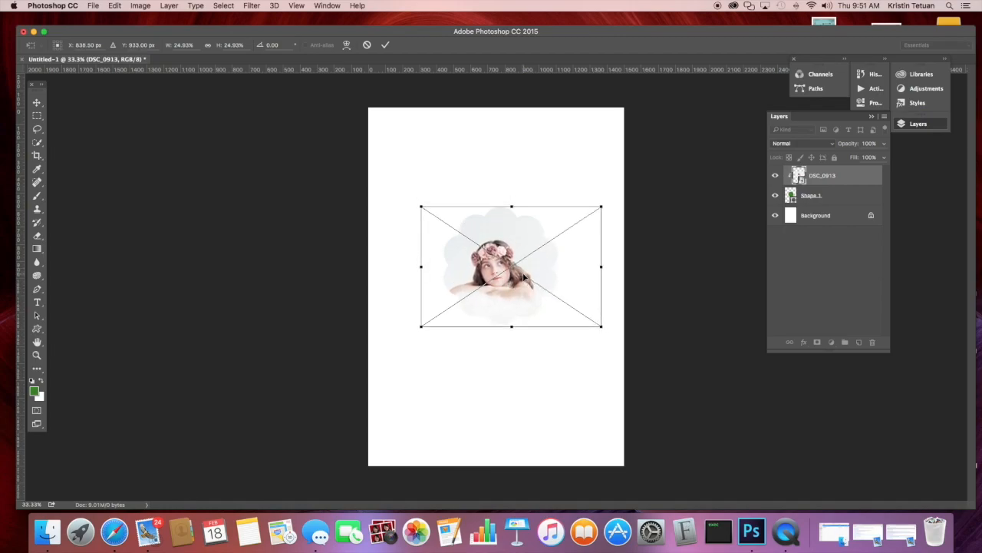
{"action": "key", "text": "Return"}
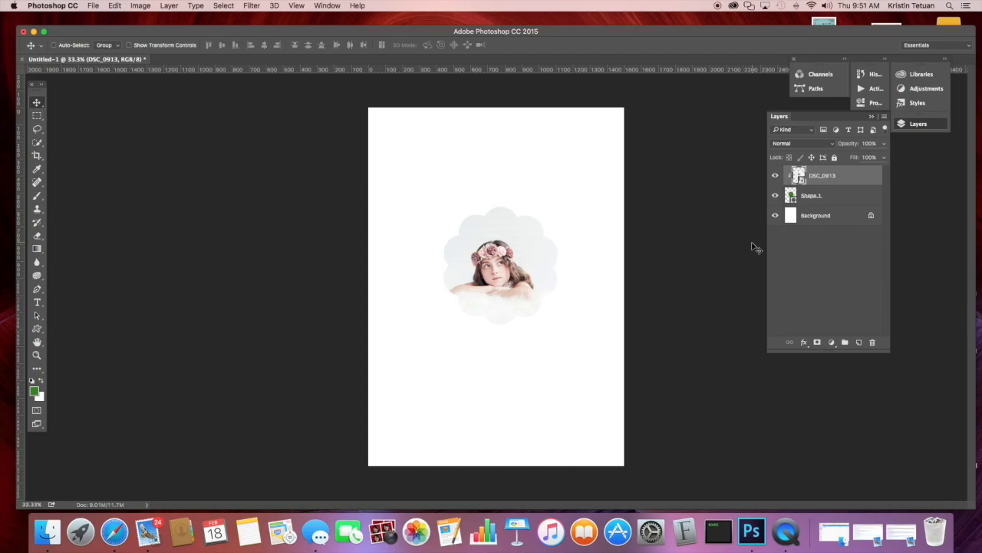
- Move the photo and scalloped shape layers together to the page's lower-left area and convert both into one smart object
{"action": "left_click", "coordinate": [844, 198], "text": "shift"}
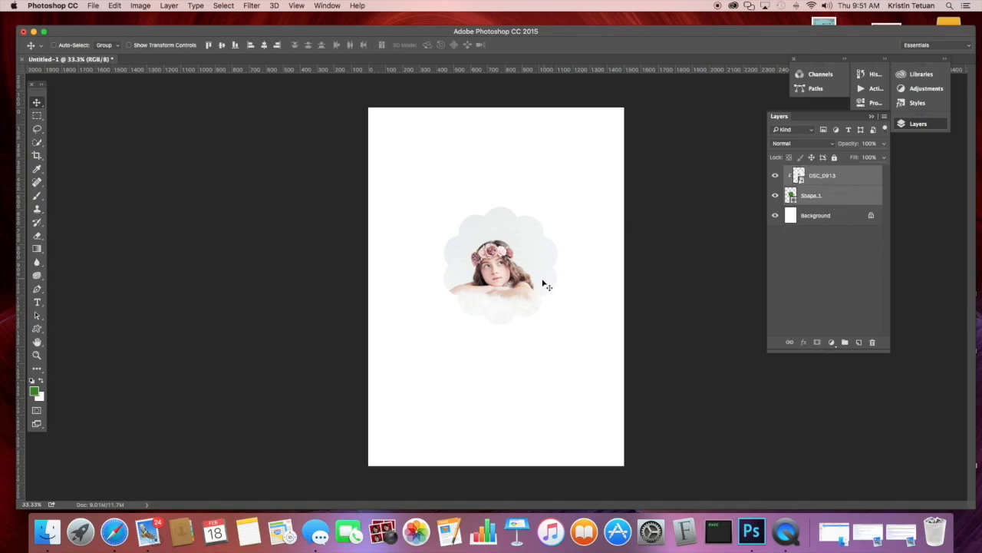
{"action": "left_click_drag", "start_coordinate": [518, 289], "coordinate": [457, 406]}
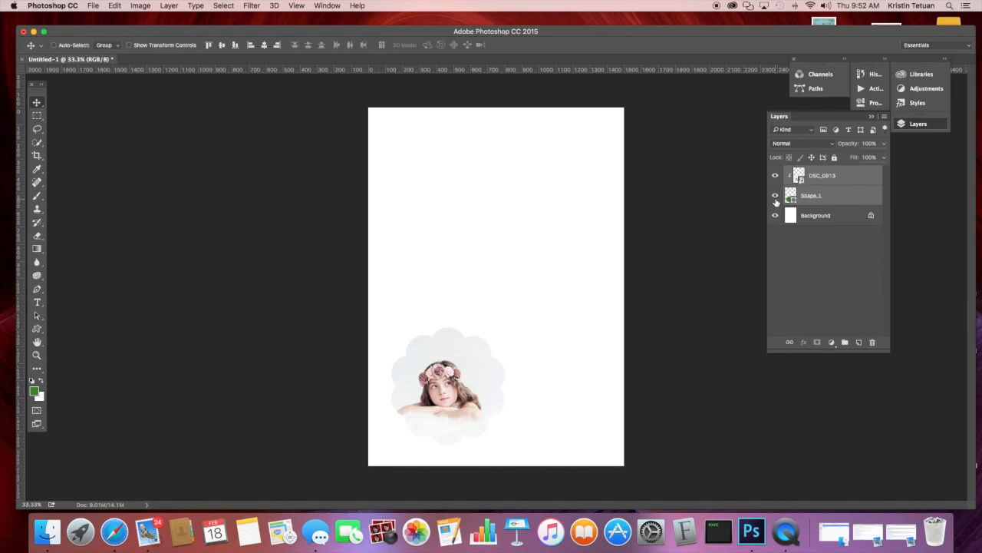
{"action": "right_click", "coordinate": [852, 195]}
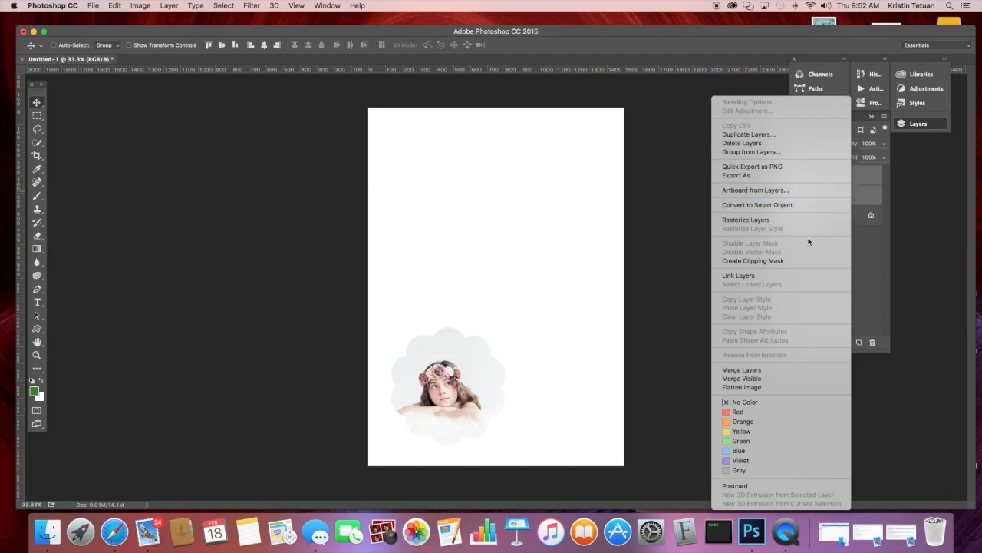
{"action": "left_click", "coordinate": [799, 205]}
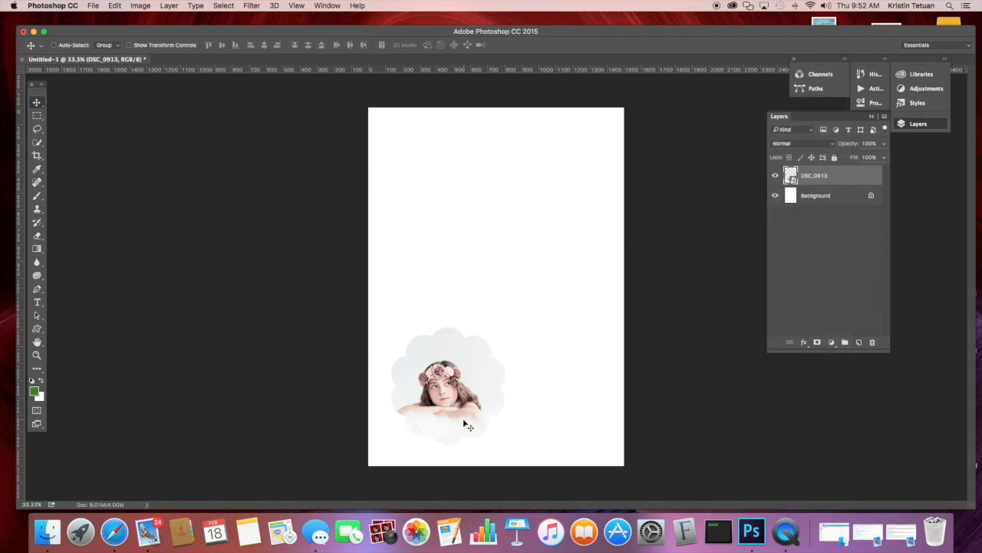
- Enlarge the scalloped photo smart object, tilt it counterclockwise, and place it in the page's upper-left corner, partly beyond the edges
{"action": "left_click_drag", "start_coordinate": [429, 405], "coordinate": [483, 310]}
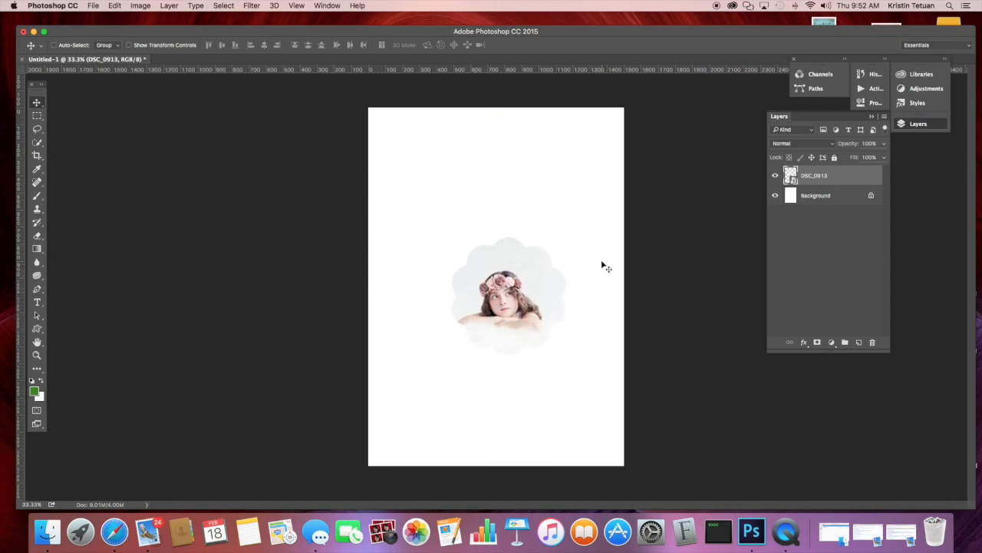
{"action": "key", "text": "super"}
{"action": "key", "text": "super+t"}
{"action": "left_click_drag", "start_coordinate": [608, 239], "coordinate": [617, 164]}
{"action": "key", "text": "Escape"}
{"action": "left_click_drag", "start_coordinate": [516, 326], "coordinate": [433, 182]}
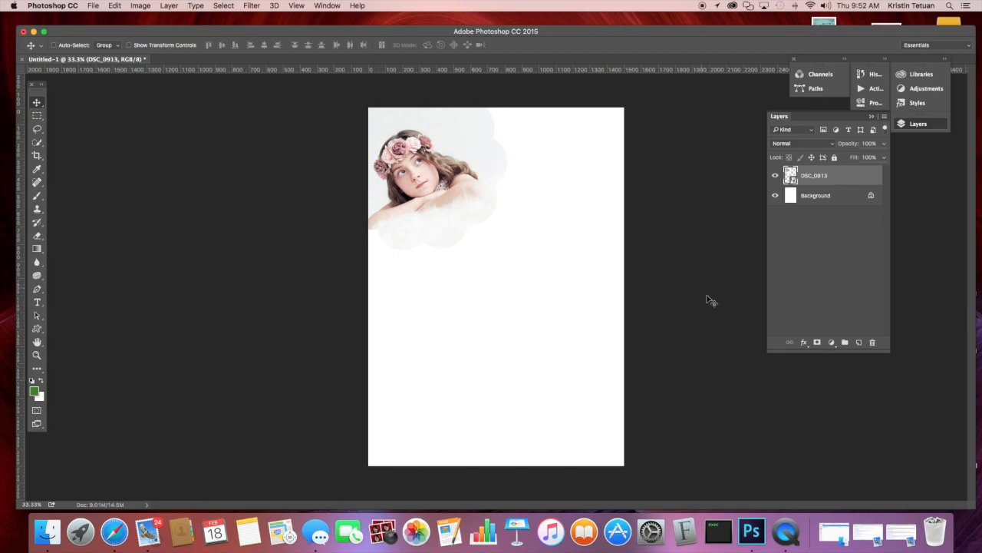
{"action": "left_click", "coordinate": [780, 531]}
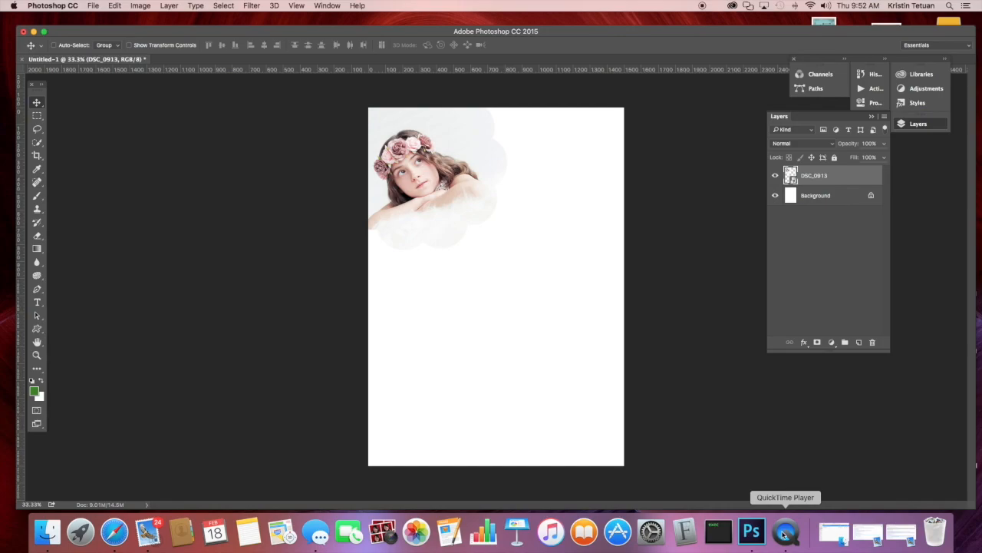
{"action": "right_click", "coordinate": [782, 533]}
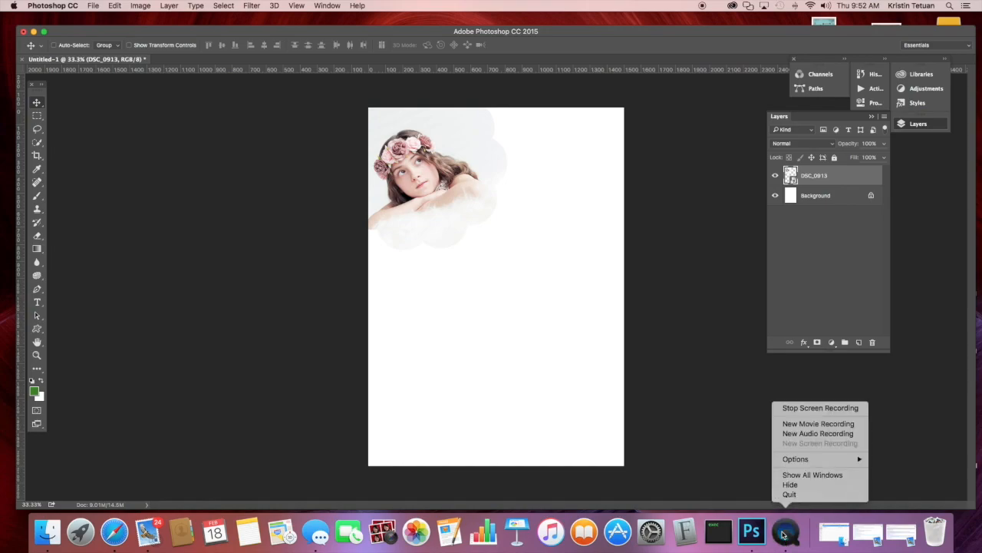